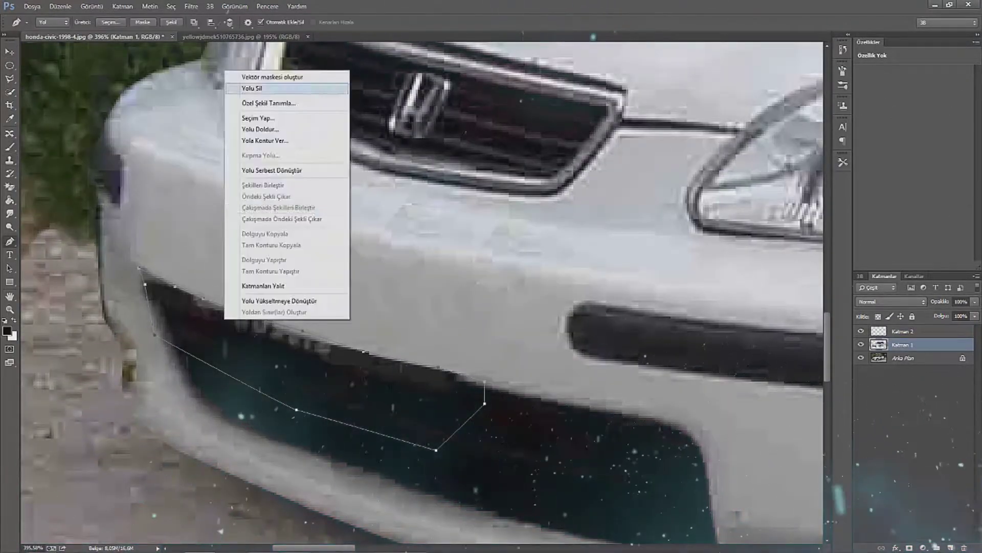
- Switch to the Quick Selection tool to select areas by brushing over them
key(w)
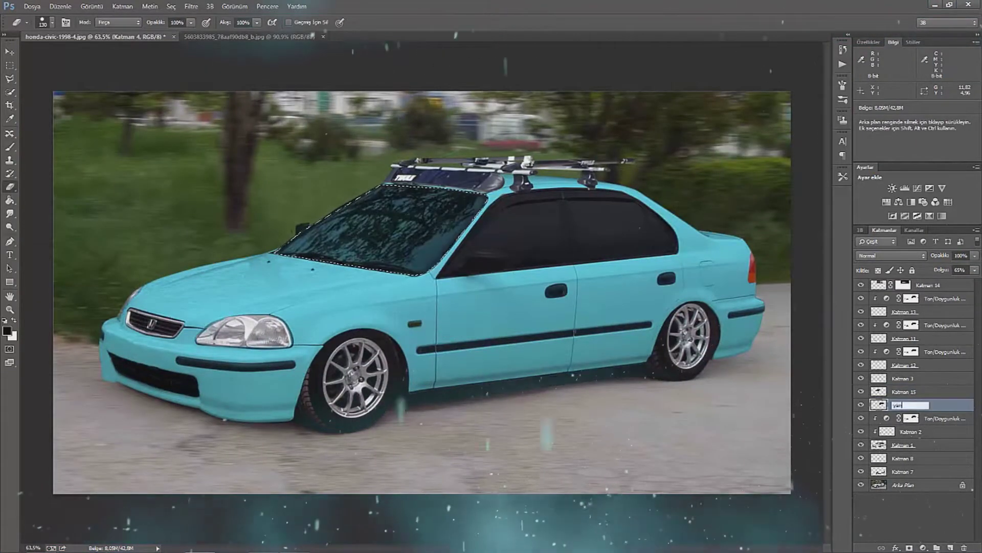
- Make the side-window tint layer slightly darker
drag(952, 280, 964, 281)
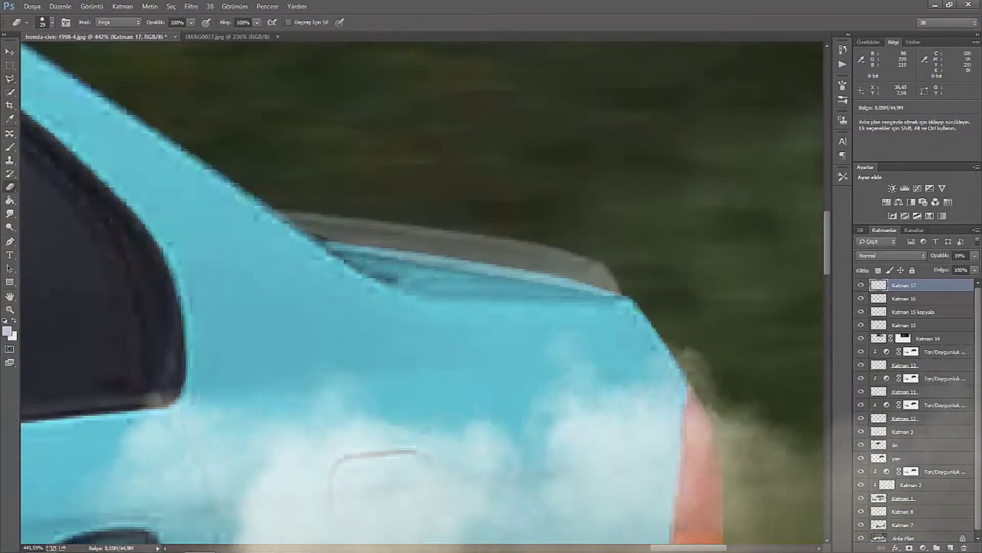
- Keep black as the painting colour and switch to the Brush tool for soft strokes
key(Return)
key(b)
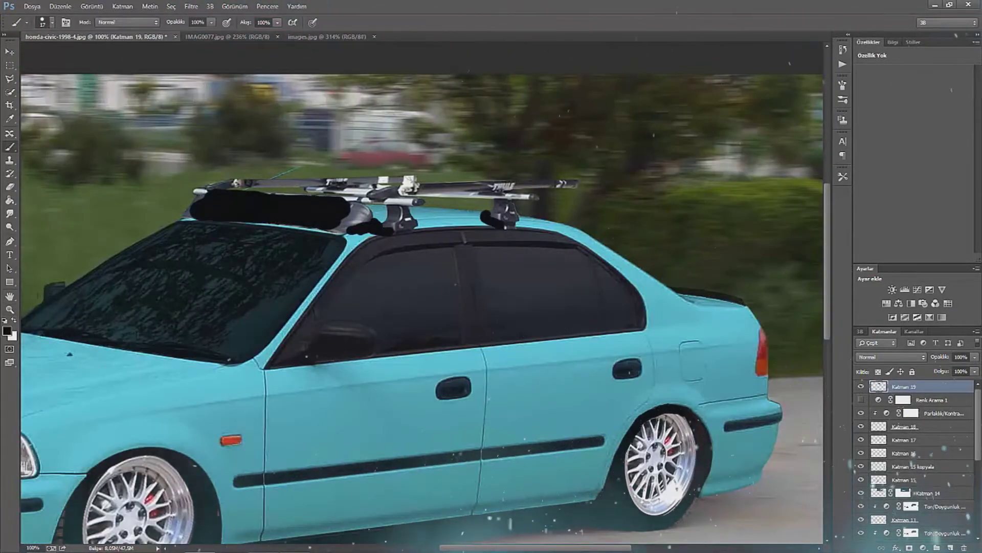
- Fit the whole car in view with Ctrl+0 and scroll down
key(ctrl+0)
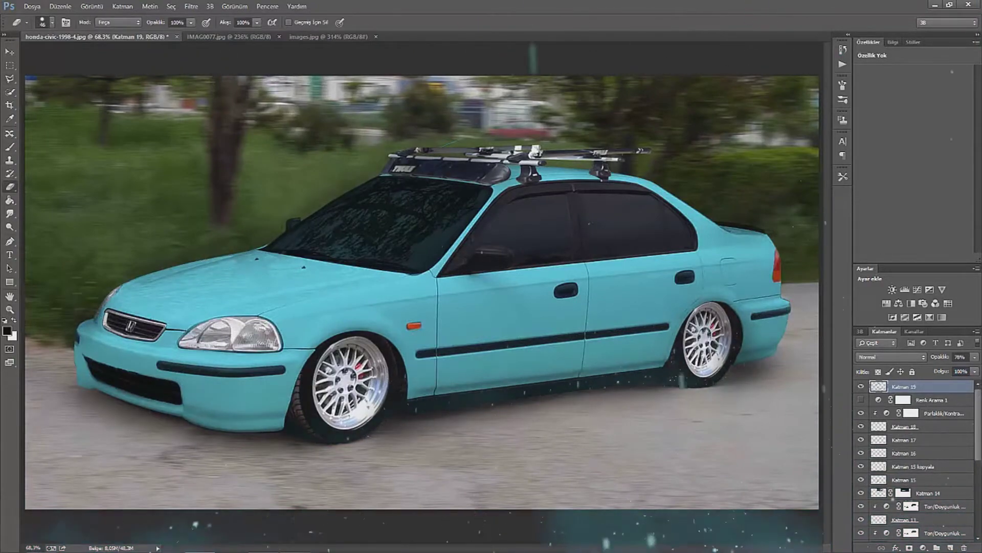
scroll(423, 292, down, 2)
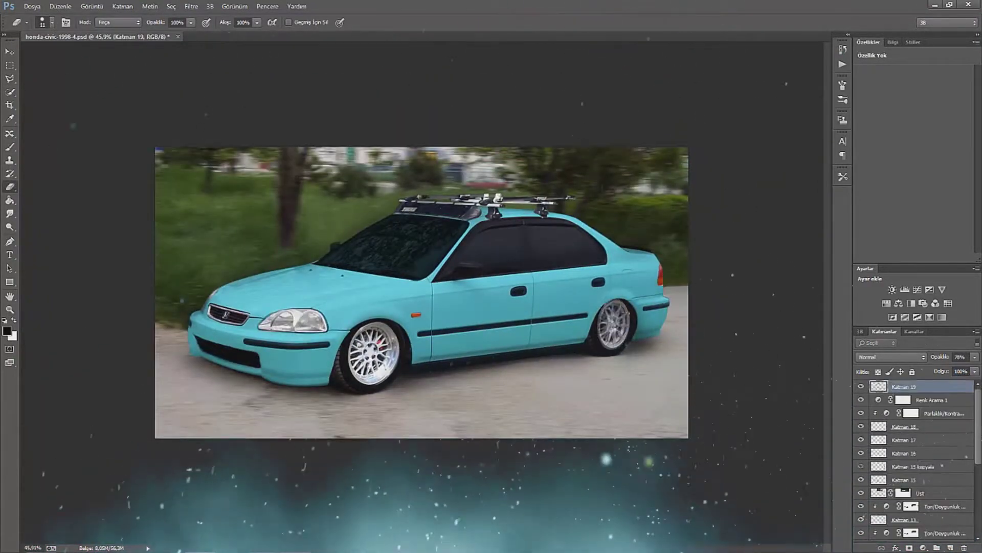